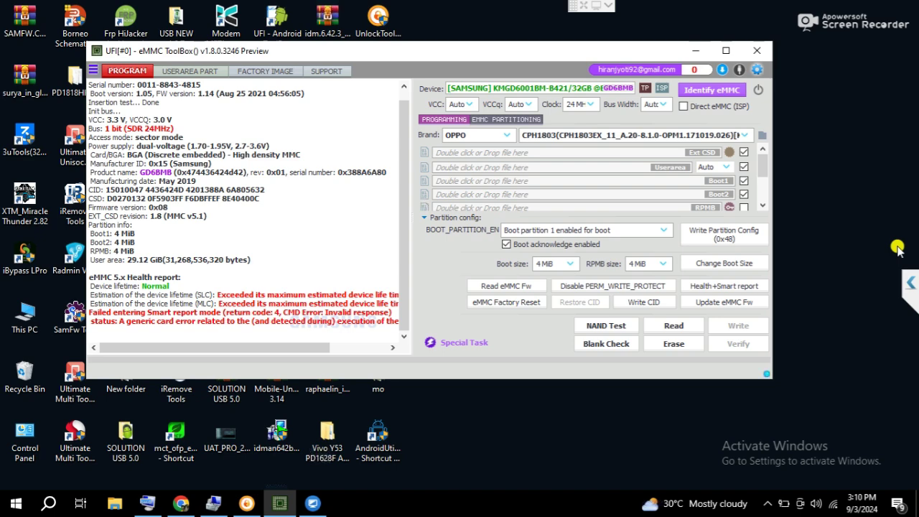
- Set the userarea range to exclude userdata and read the eMMC dump
click(727, 167)
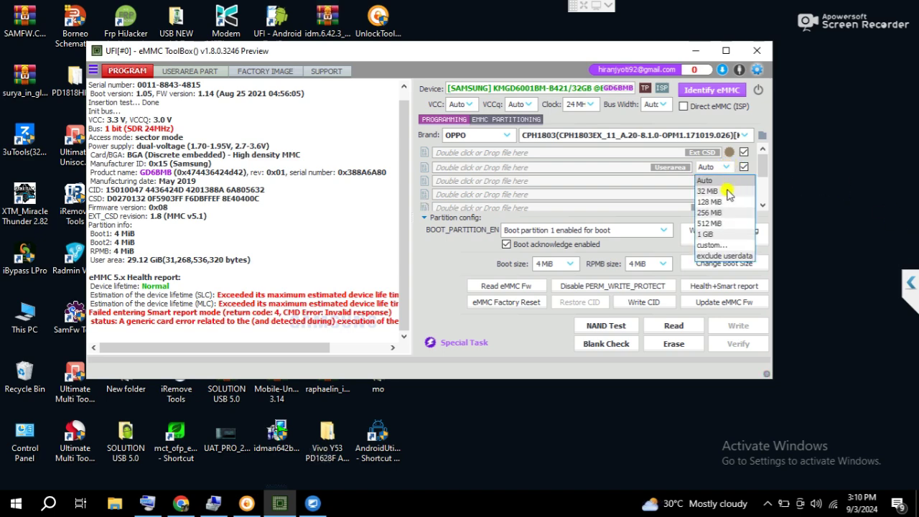
click(723, 255)
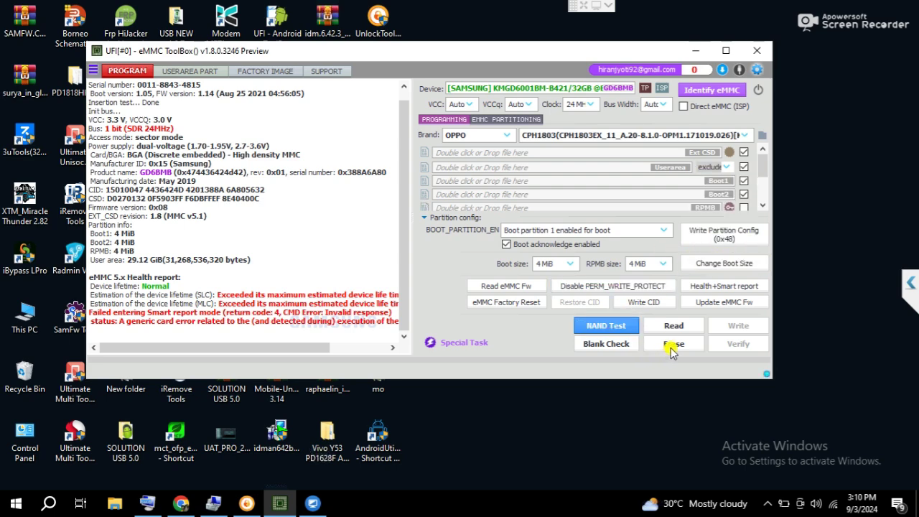
click(680, 326)
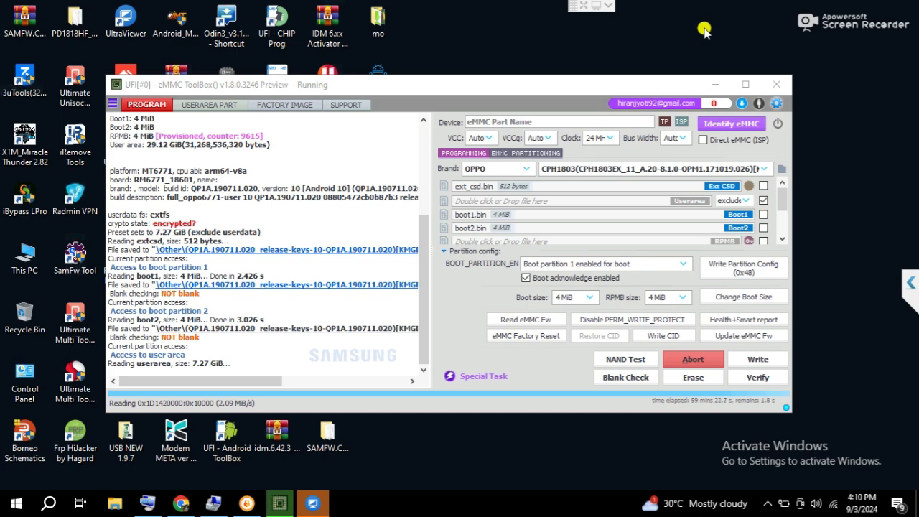
- Identify the connected eMMC and generate its Health+Smart report
right_click(494, 27)
click(534, 68)
click(730, 124)
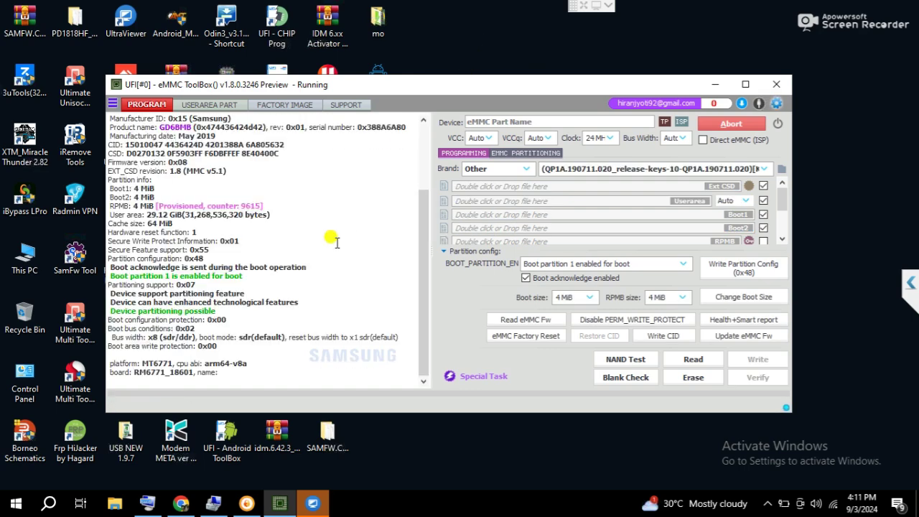
click(758, 319)
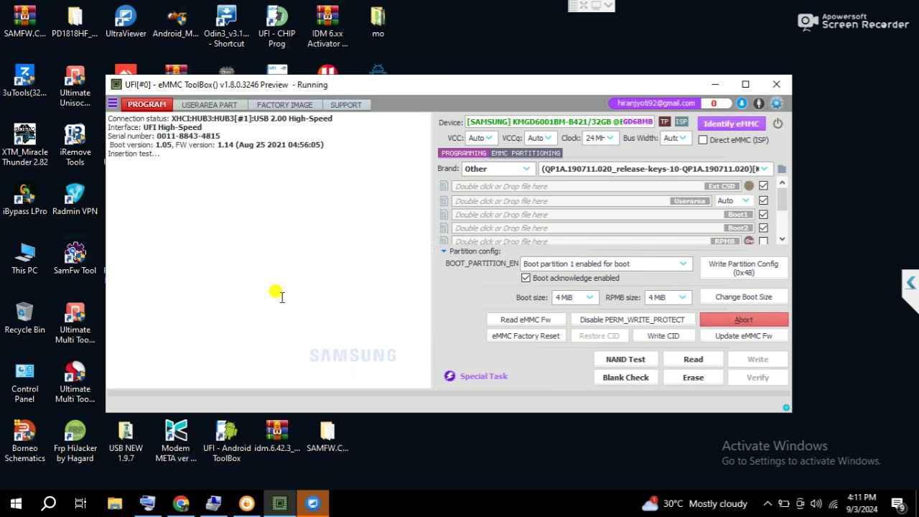
drag(225, 328, 322, 359)
click(322, 359)
- Erase Boot1, Boot2 and the userarea of the eMMC, and perform an eMMC factory reset
click(696, 376)
click(540, 298)
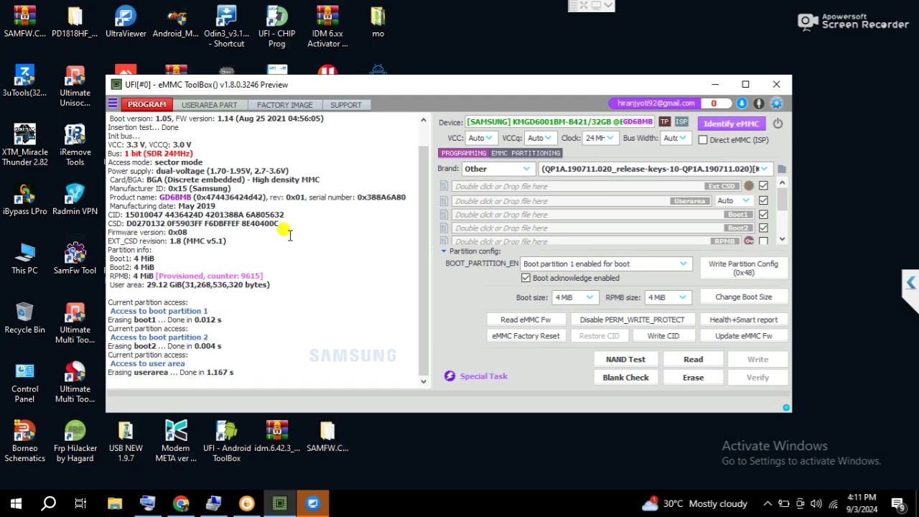
click(523, 334)
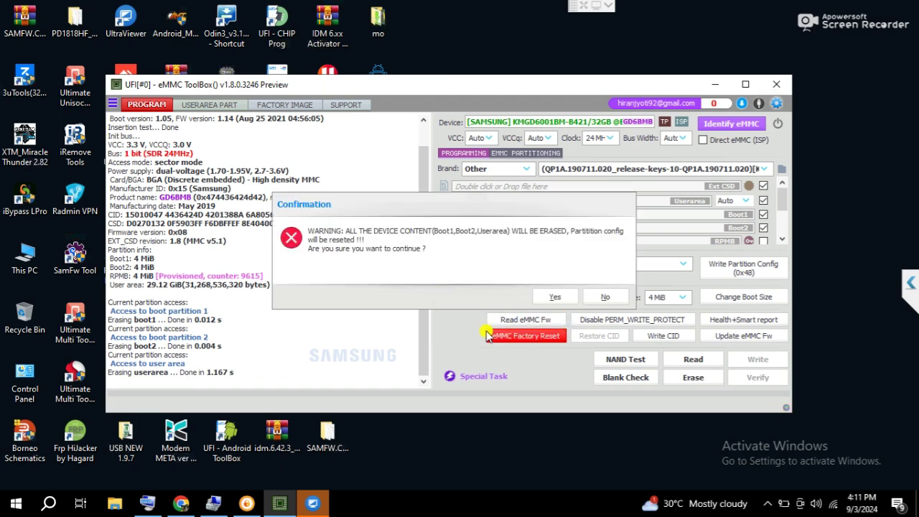
key(Return)
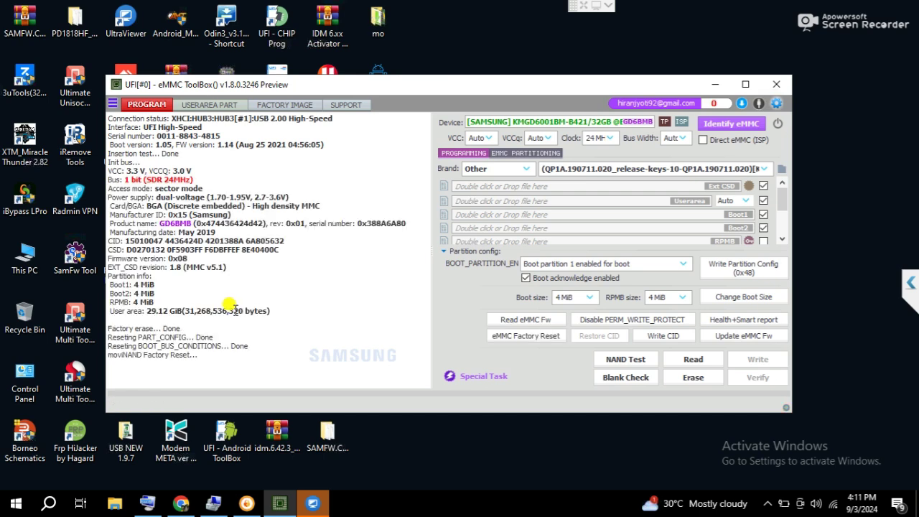
- Identify the eMMC again and dump its firmware to a file
right_click(463, 34)
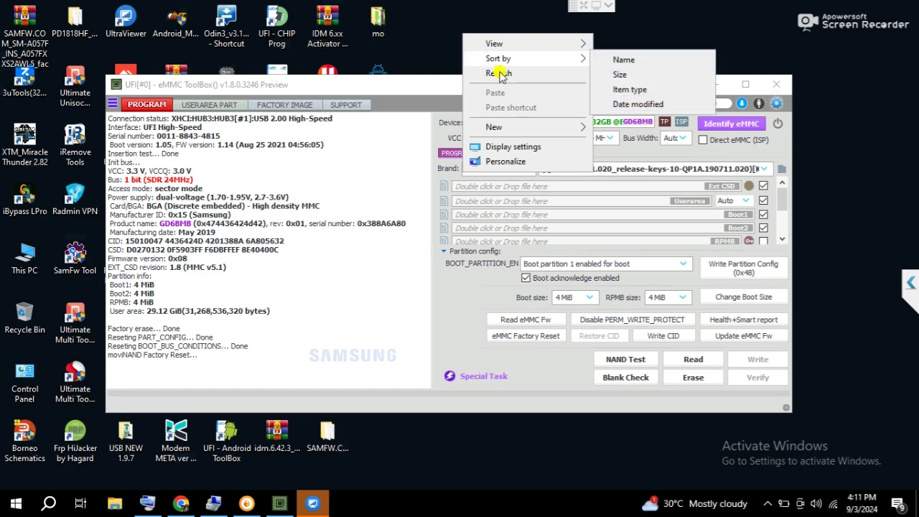
click(499, 74)
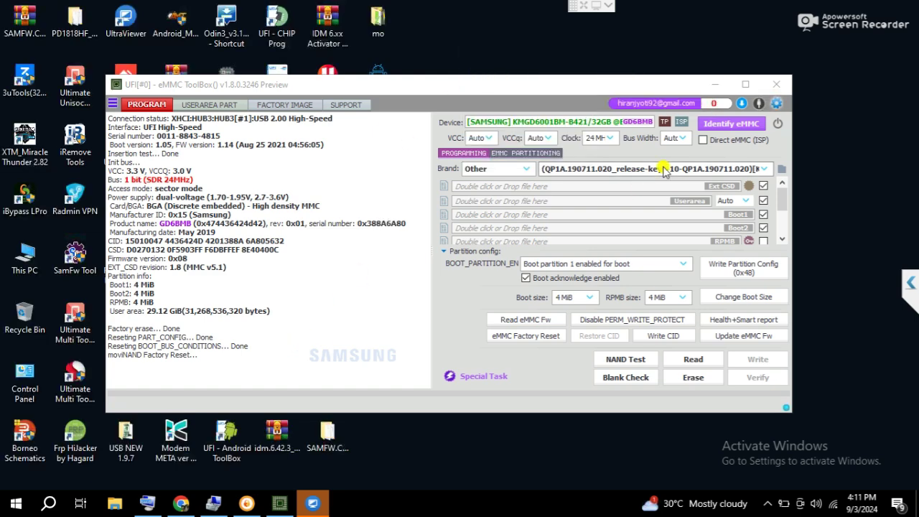
click(730, 124)
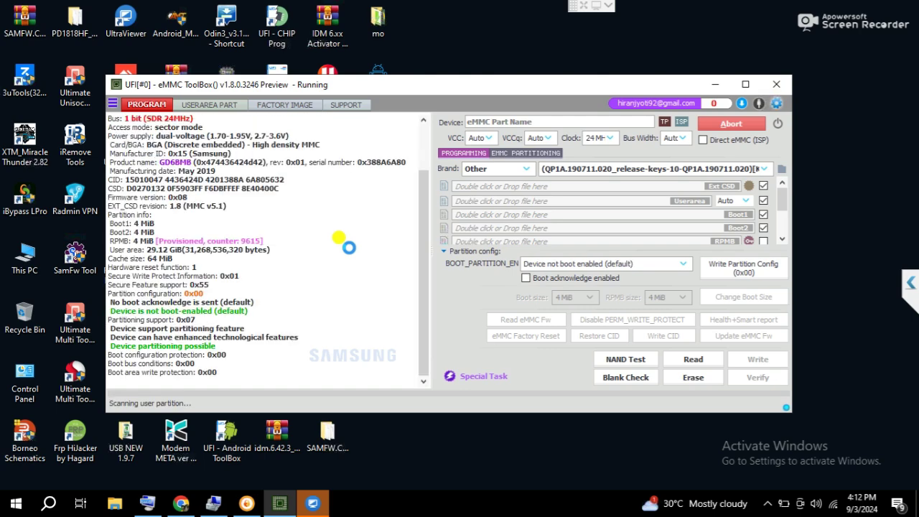
click(525, 320)
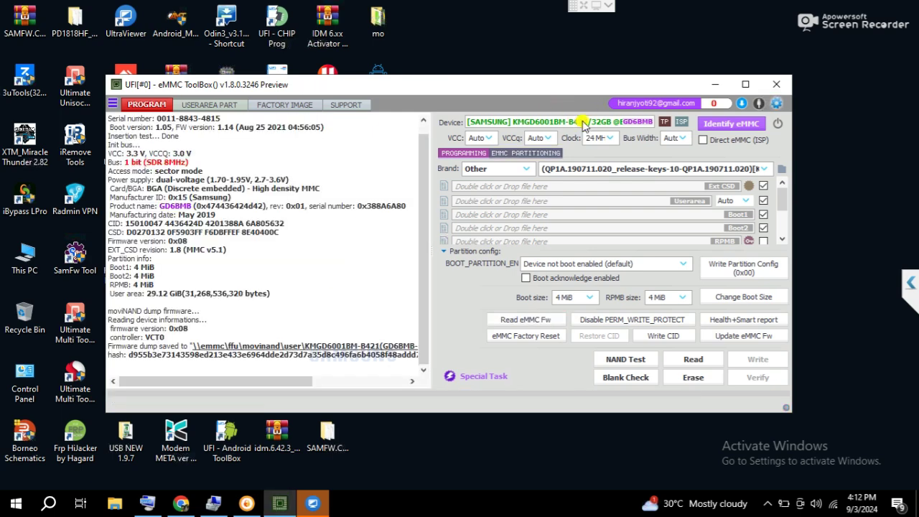
- Update the eMMC firmware with the newest KMGD6001BM-B421 (GD6BMB-rev_0x08) FFU file from the movinand user folder
mouse_move(585, 117)
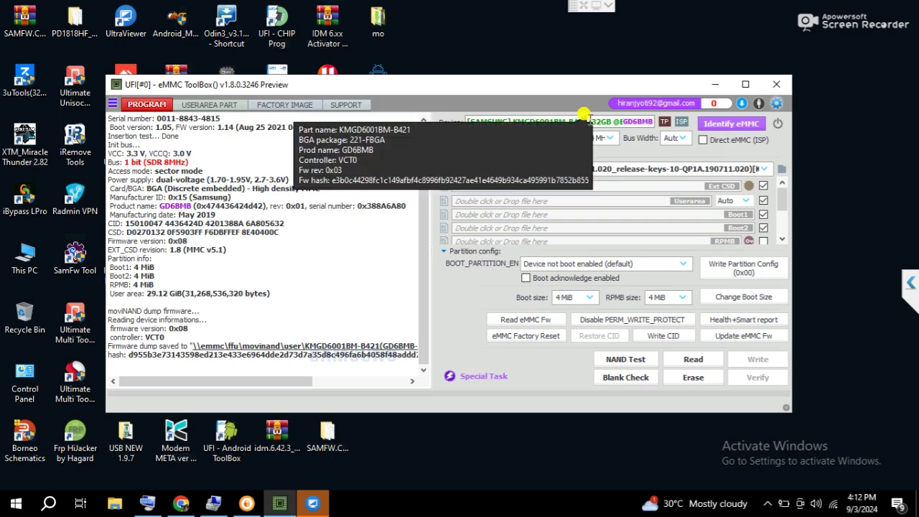
click(582, 120)
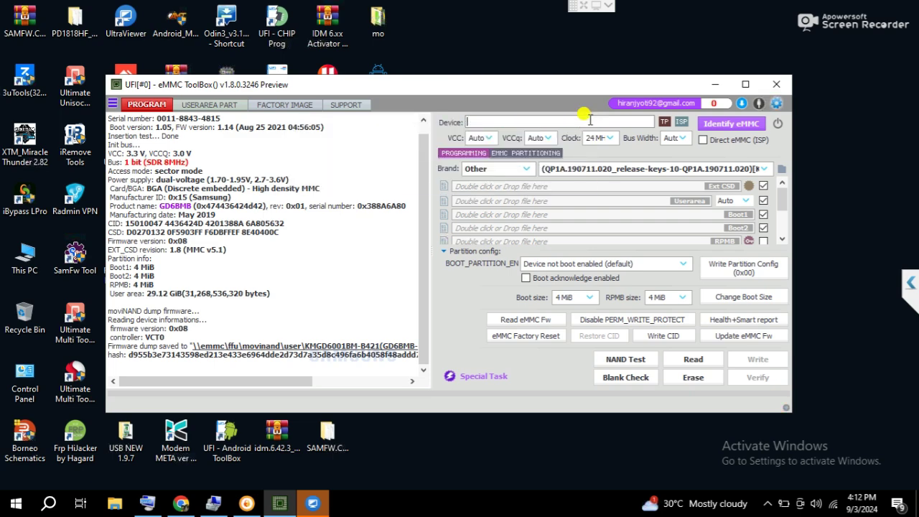
click(750, 342)
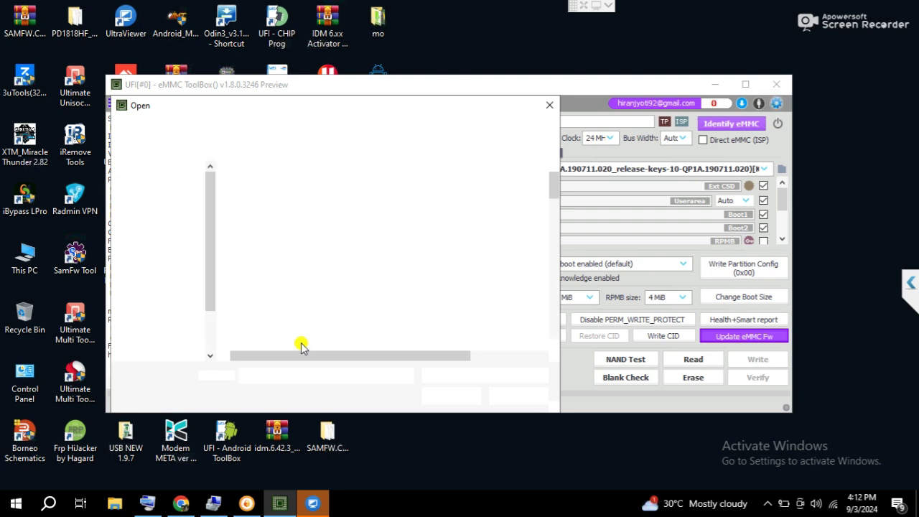
drag(345, 352, 356, 357)
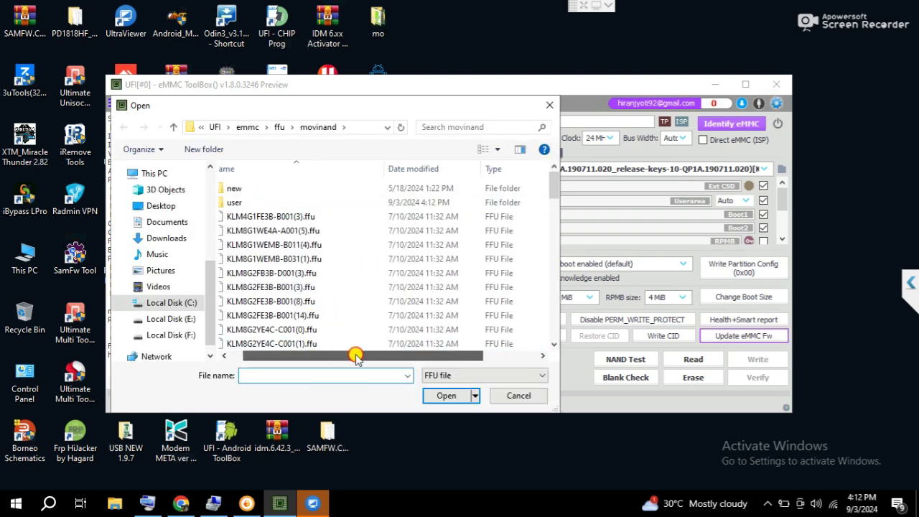
double_click(409, 204)
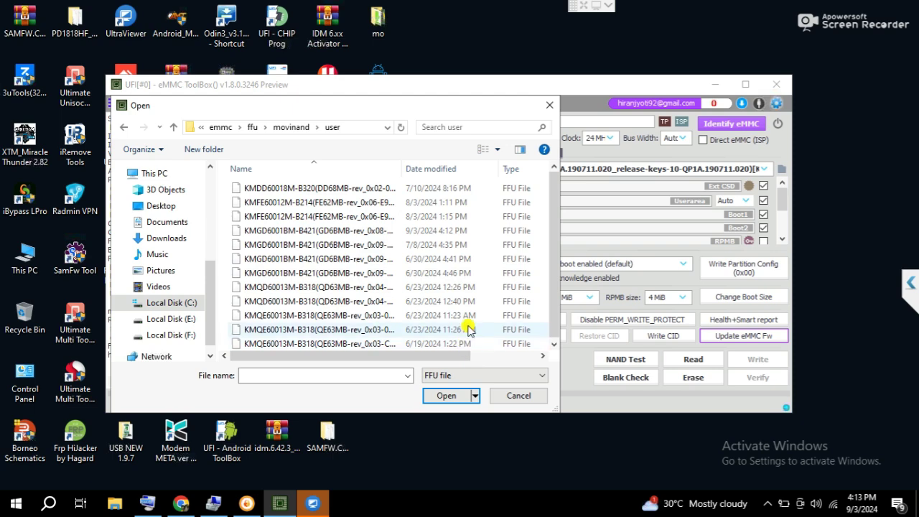
click(465, 234)
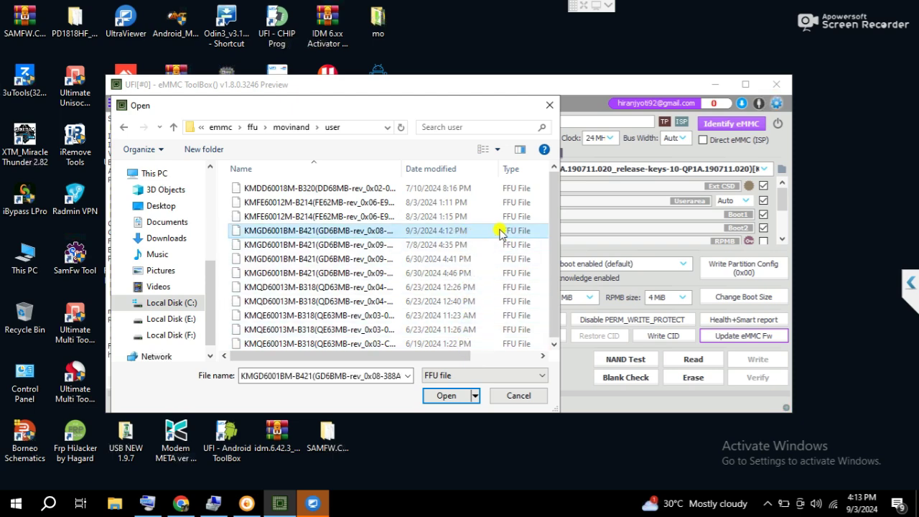
click(446, 396)
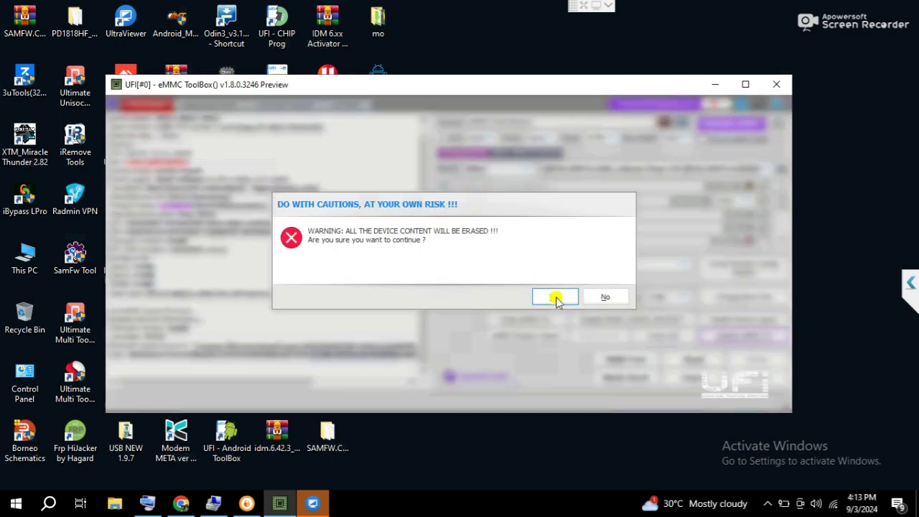
key(Return)
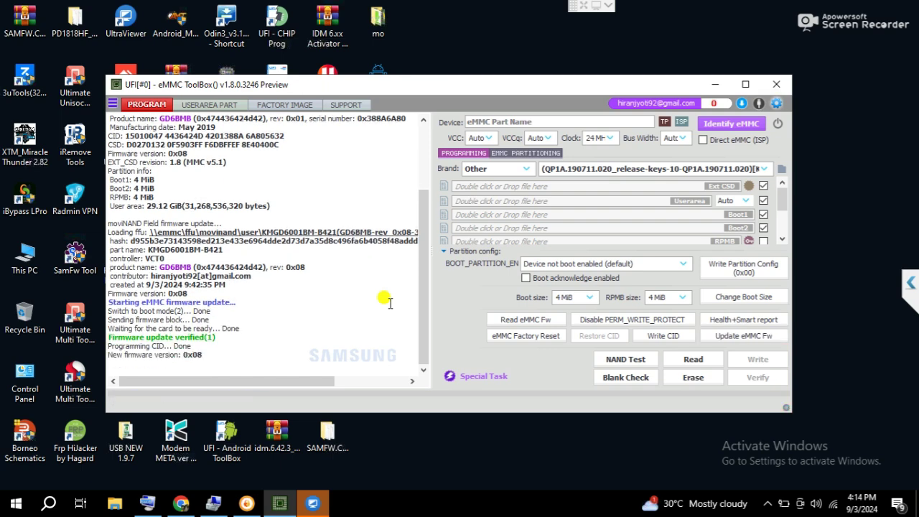
- Identify the reflashed eMMC and check the device lifetime in a new Health+Smart report
click(731, 123)
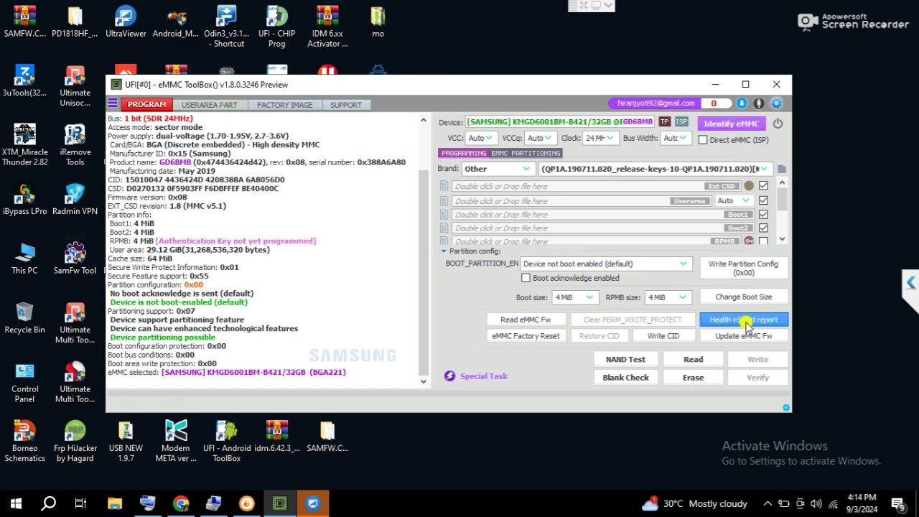
click(746, 325)
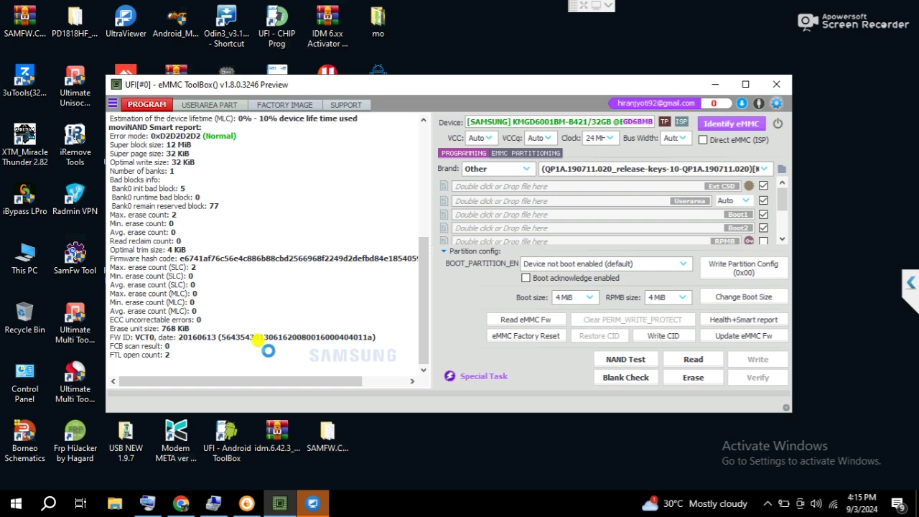
scroll(323, 270, up, 3)
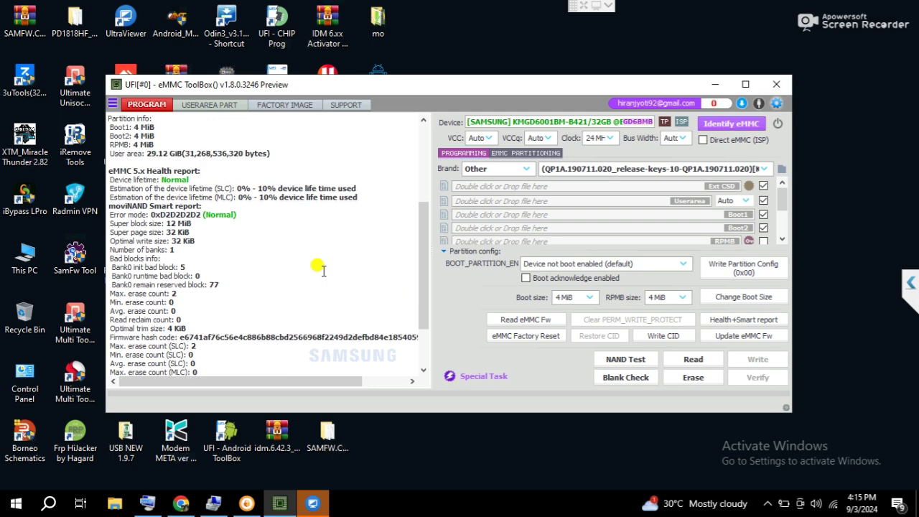
- Apply the predefined MediaTek(generic) EXT_CSD configuration to the eMMC
click(749, 186)
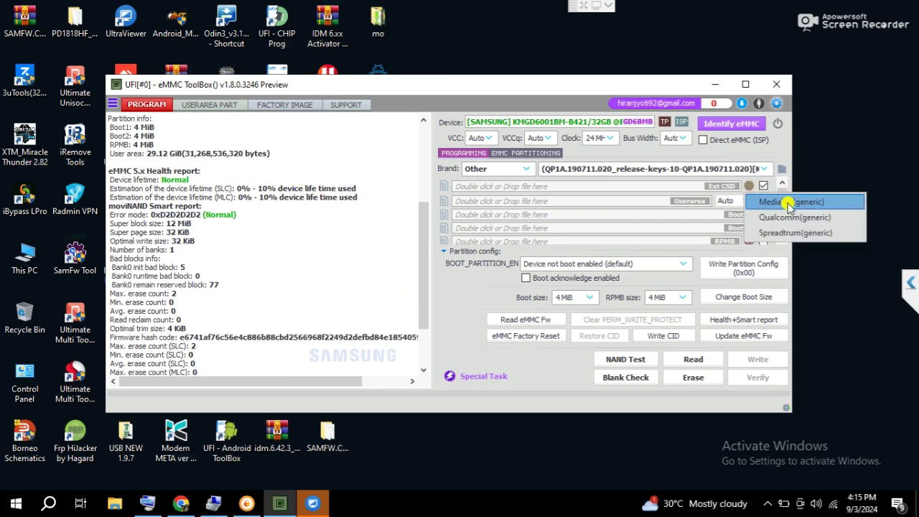
click(367, 330)
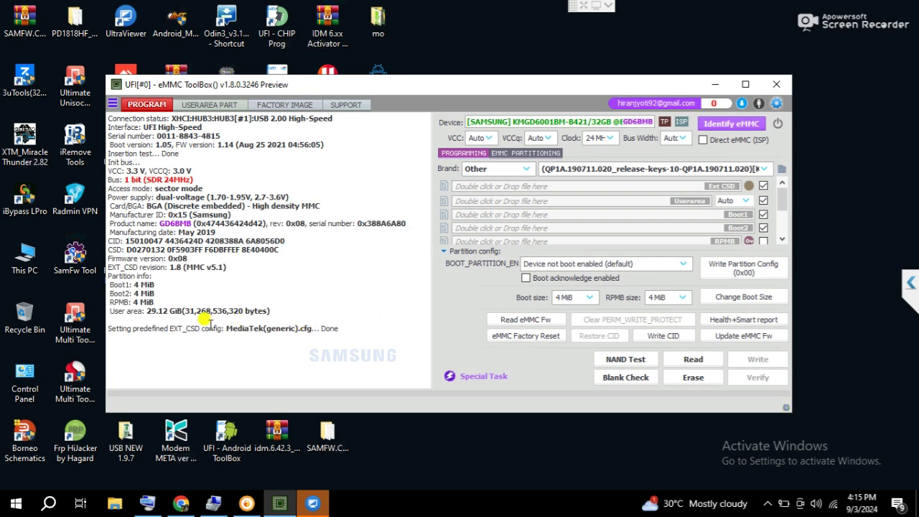
drag(211, 328, 312, 328)
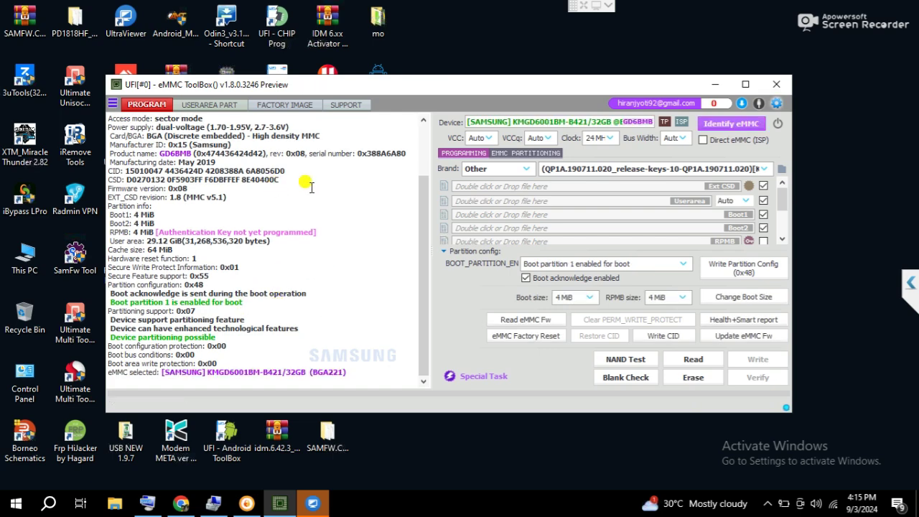
- Set the brand to OPPO and choose the CPH1803(CPH1803EX_11_A.20-8.1.0-OPM1.171019.026)[KMQE60013M-B318_32E0DE12] entry
click(524, 168)
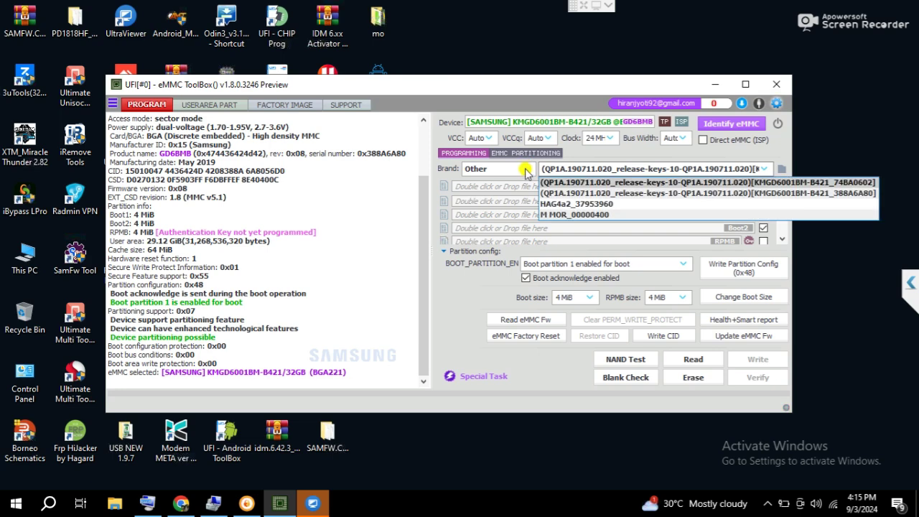
click(528, 179)
click(529, 168)
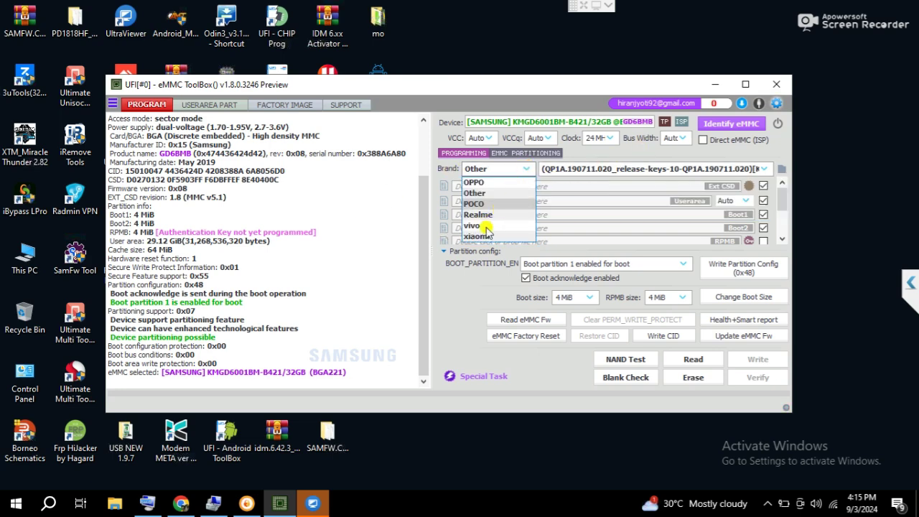
click(471, 181)
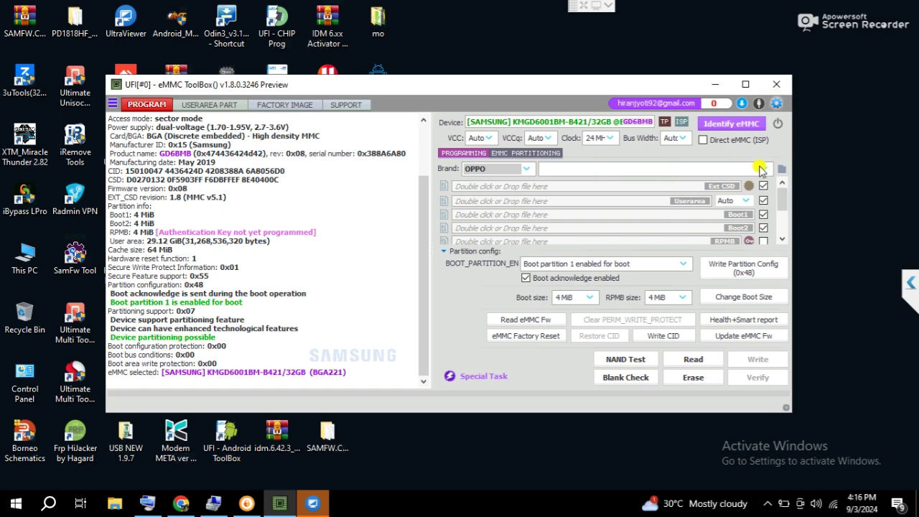
click(763, 170)
click(636, 176)
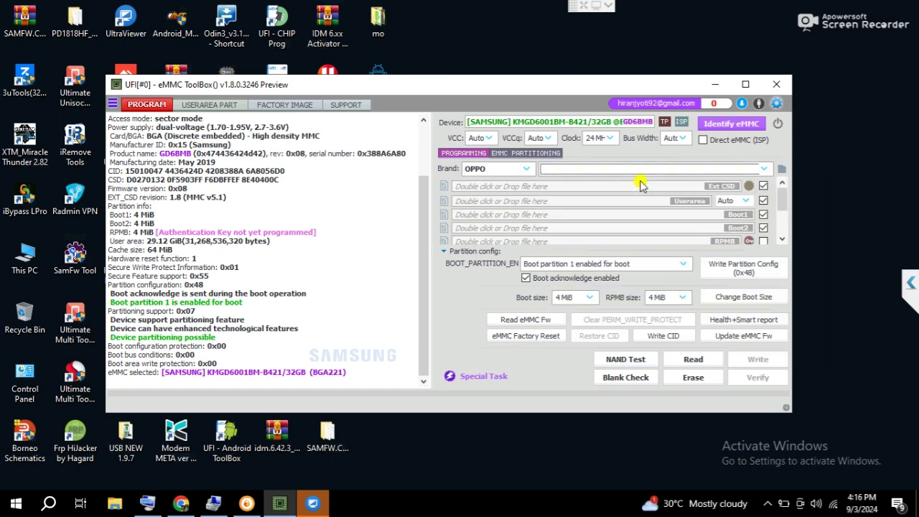
click(763, 170)
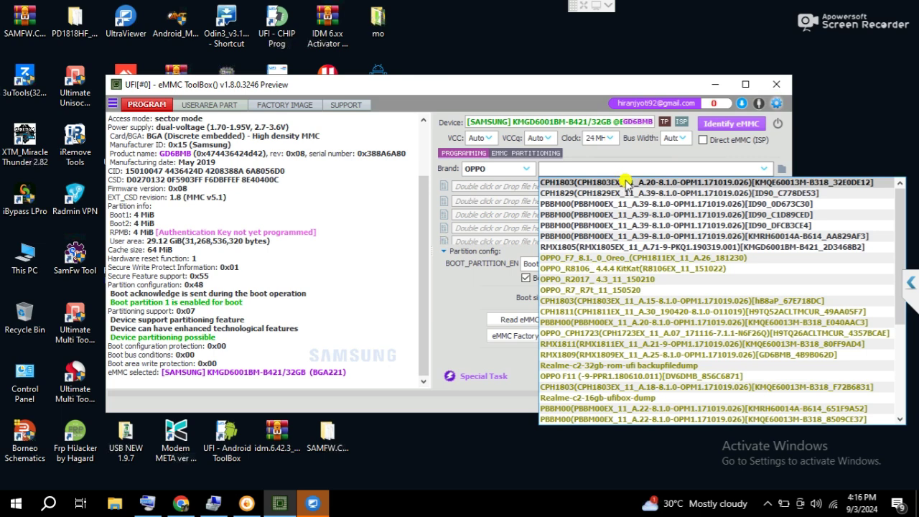
click(627, 182)
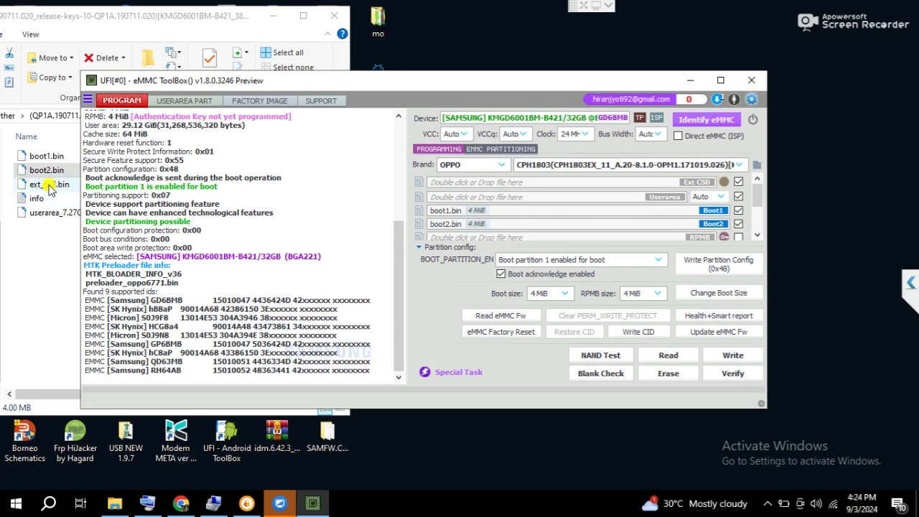
- Load ext_csd.bin into Ext CSD and userarea_7.27GiB.bin into Userarea, with the userarea range set to custom
drag(49, 188, 575, 185)
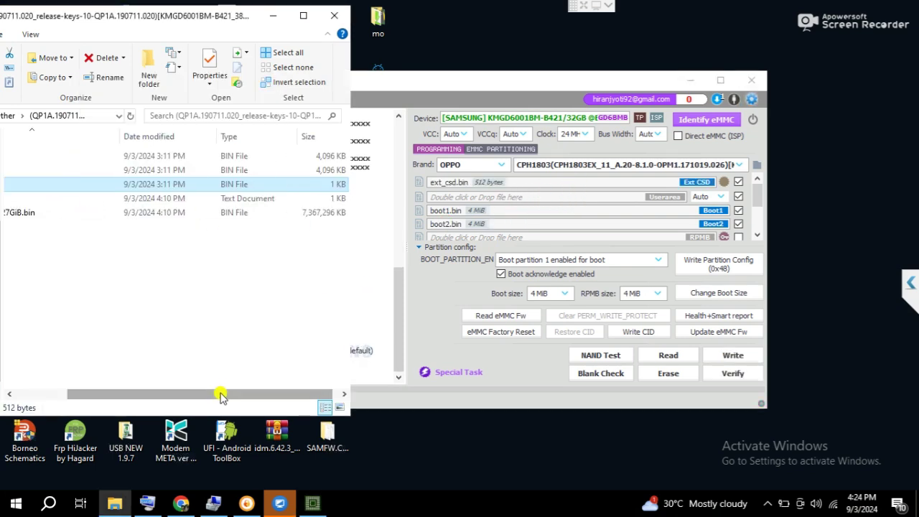
drag(224, 393, 127, 393)
click(54, 212)
drag(54, 212, 531, 197)
click(722, 196)
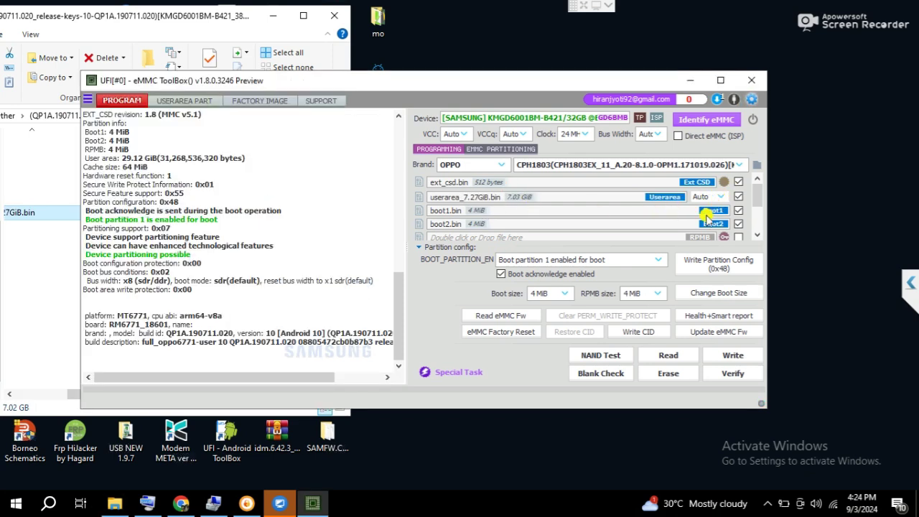
click(710, 279)
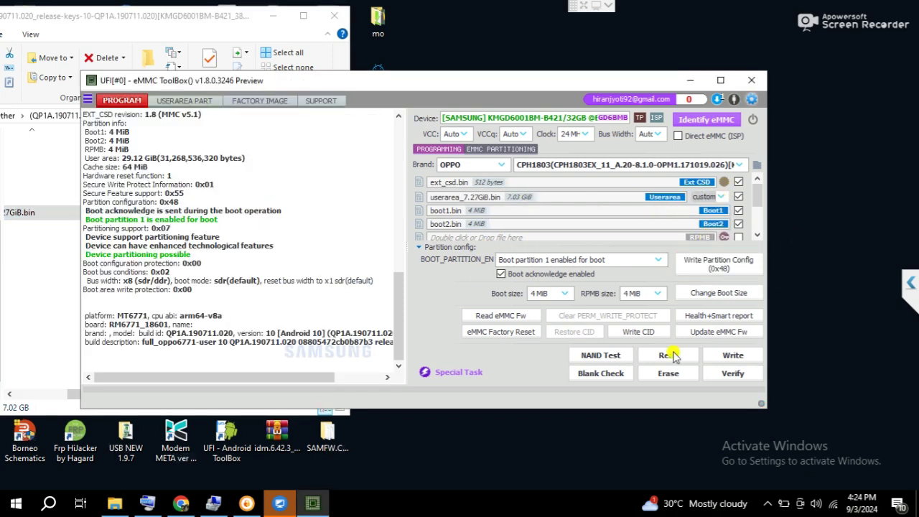
- Set the userarea range to Auto and write ext_csd.bin, userarea_7.27GiB.bin, boot1.bin and boot2.bin to the eMMC
click(733, 355)
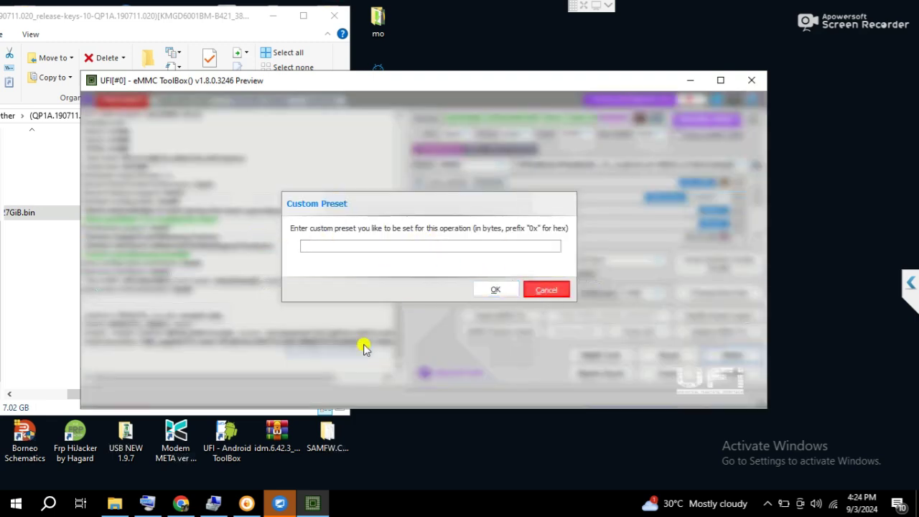
click(546, 289)
click(720, 196)
click(715, 208)
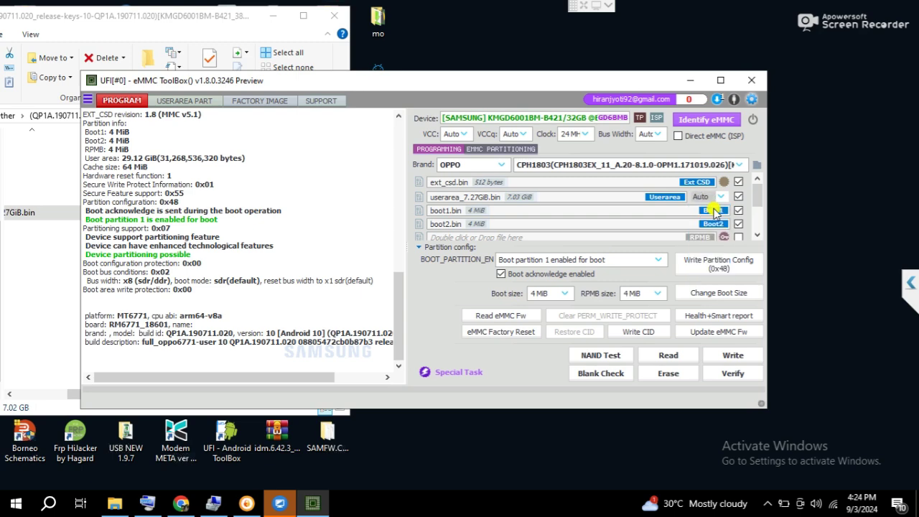
click(732, 354)
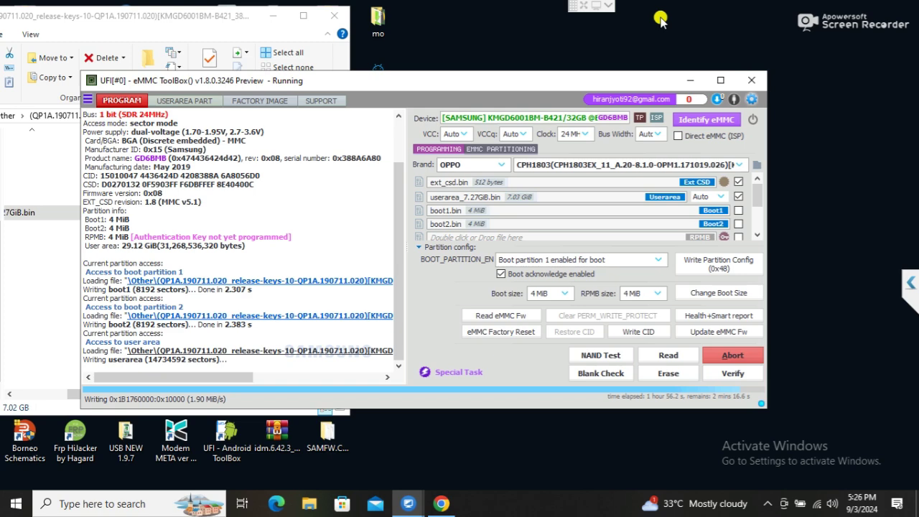
click(587, 5)
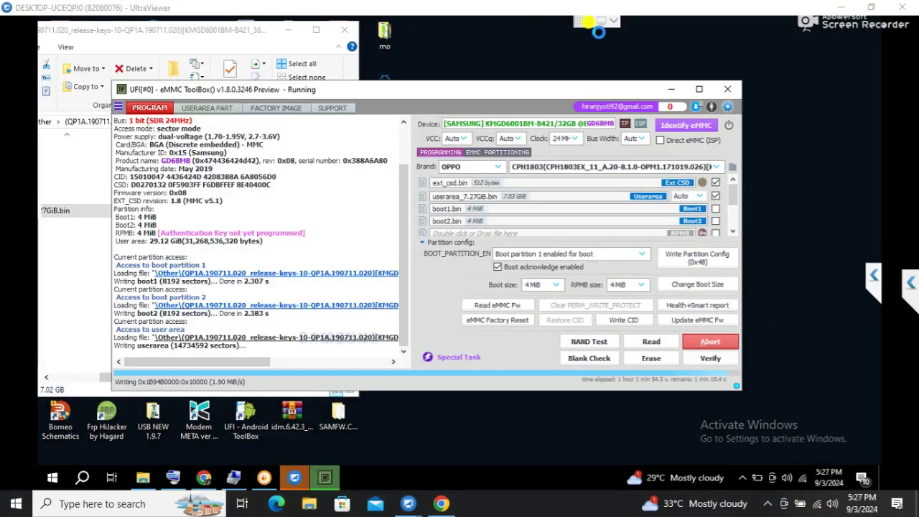
click(590, 23)
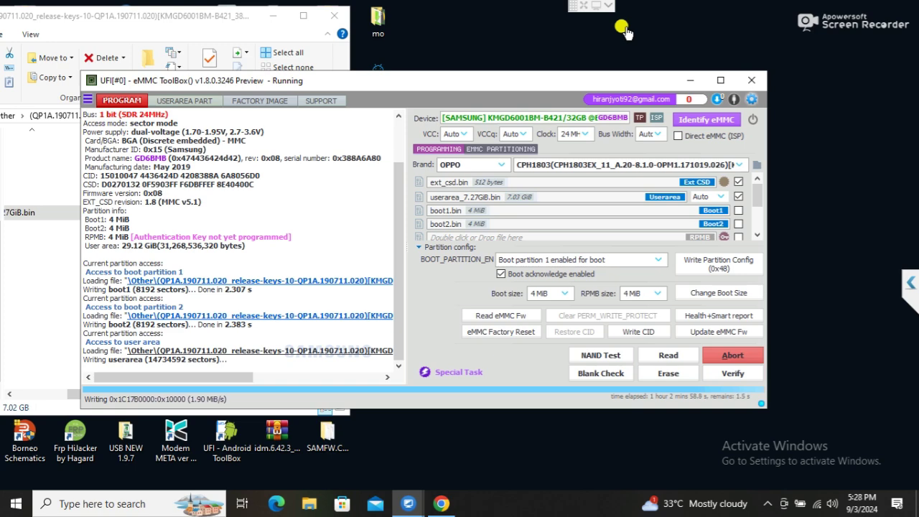
- Identify the eMMC again after writing the dump to read its device and partition information
click(689, 122)
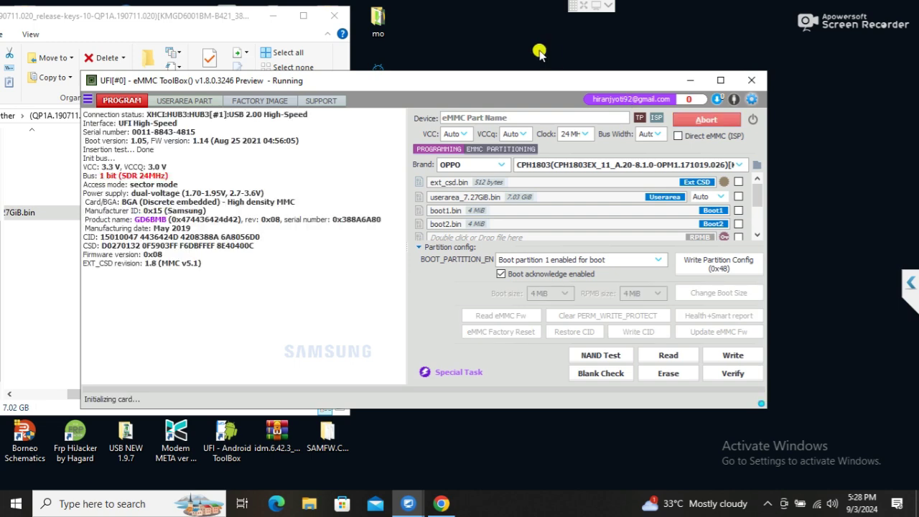